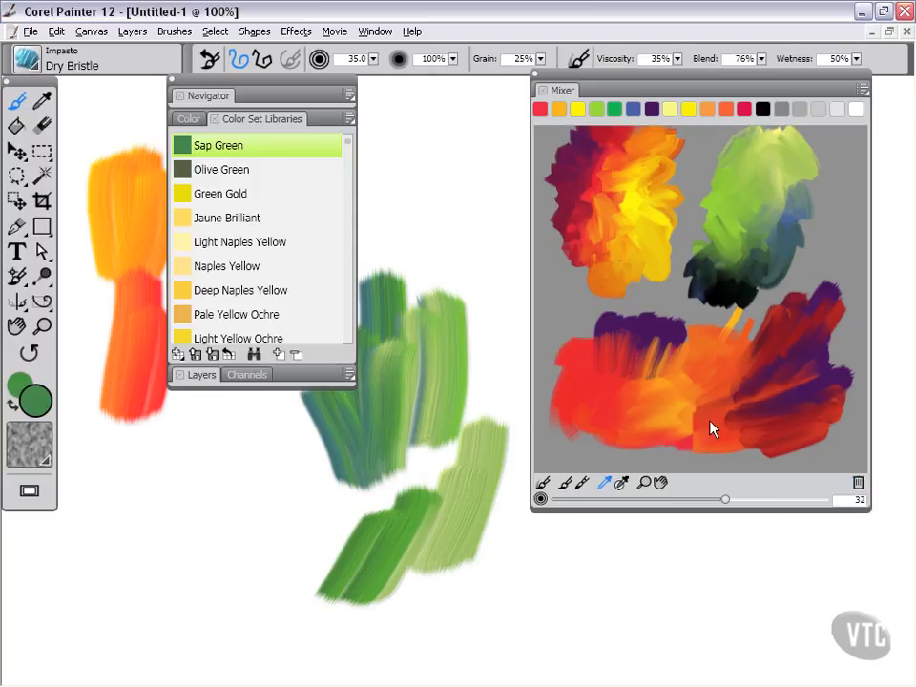
# Step: Clear all paint from the mixer pad and undo the last green brush stroke on the canvas
pyautogui.click(859, 484)
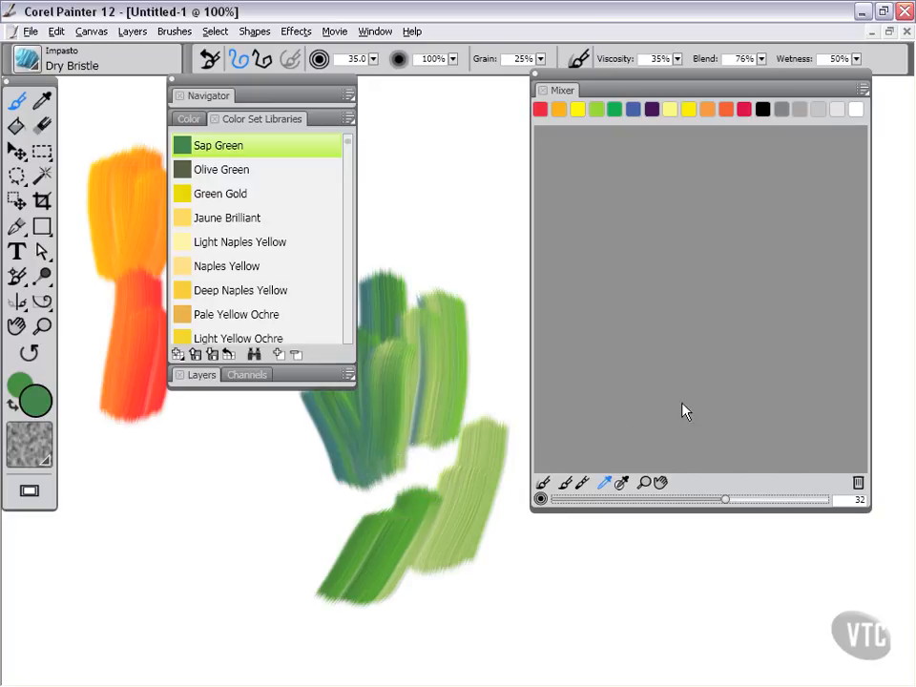
pyautogui.hotkey('ctrl', 'z')
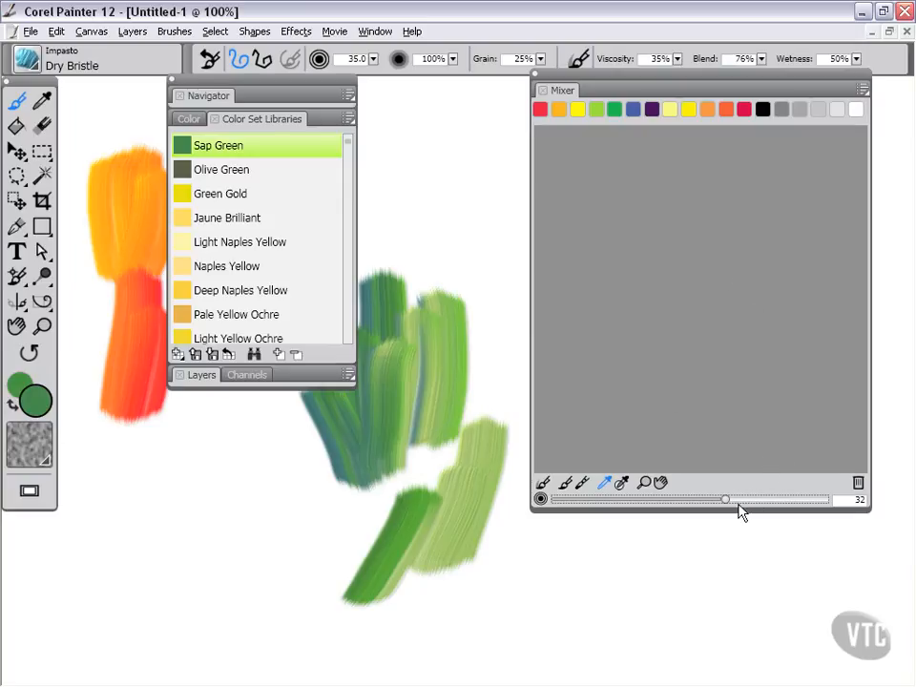
# Step: Apply separate strokes of orange, green and dark purple to the empty mixer pad
pyautogui.click(566, 482)
pyautogui.click(558, 110)
pyautogui.moveTo(628, 195)
pyautogui.mouseDown()
pyautogui.moveTo(649, 211)
pyautogui.moveTo(599, 279)
pyautogui.moveTo(682, 227)
pyautogui.moveTo(675, 306)
pyautogui.moveTo(624, 338)
pyautogui.mouseUp()
pyautogui.click(614, 110)
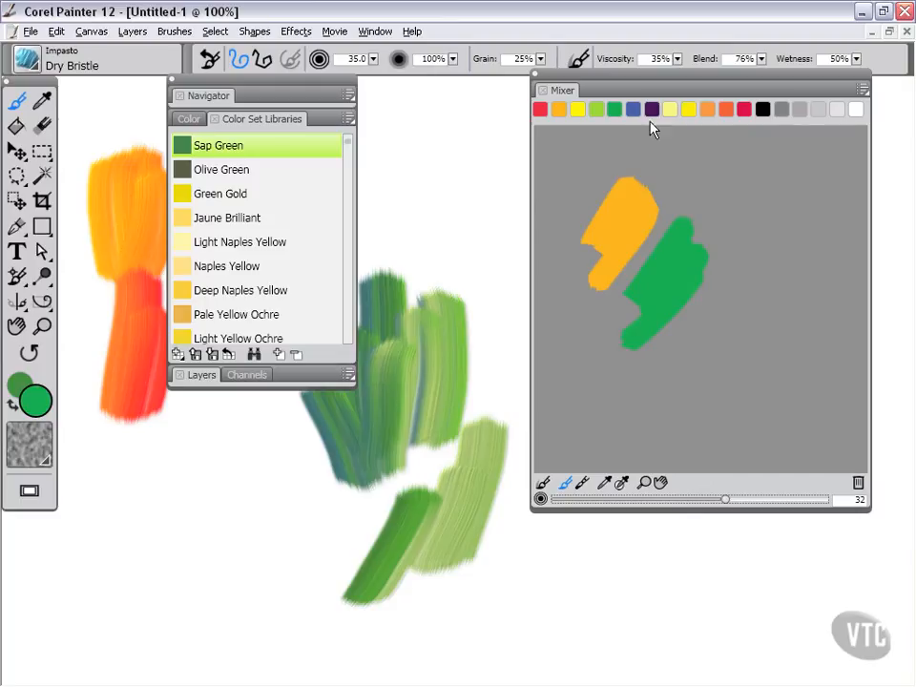
pyautogui.click(651, 109)
pyautogui.moveTo(666, 164); pyautogui.dragTo(683, 191)
# Step: Add pale yellow between the orange and green strokes, bright yellow below them, and crimson beside the purple on the mixer pad
pyautogui.click(671, 111)
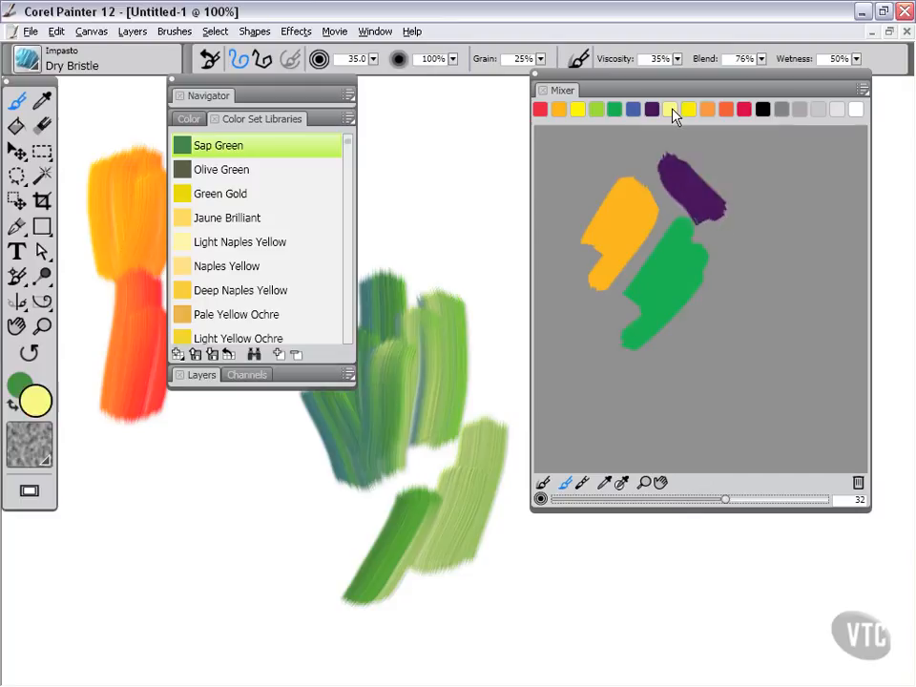
pyautogui.moveTo(598, 288); pyautogui.dragTo(660, 227)
pyautogui.moveTo(611, 291); pyautogui.dragTo(662, 224)
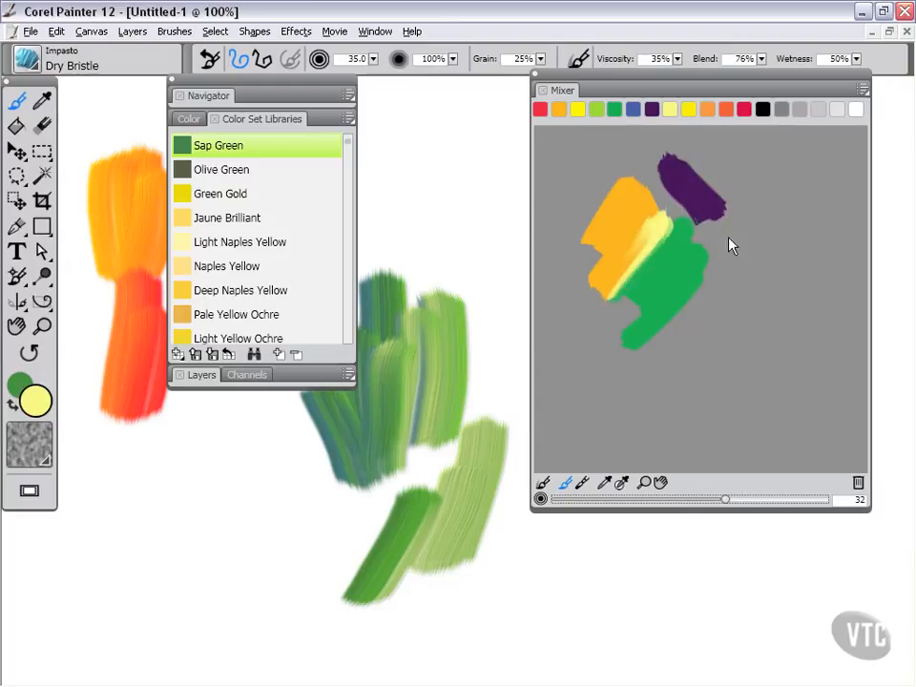
pyautogui.click(689, 111)
pyautogui.moveTo(593, 334); pyautogui.dragTo(586, 355)
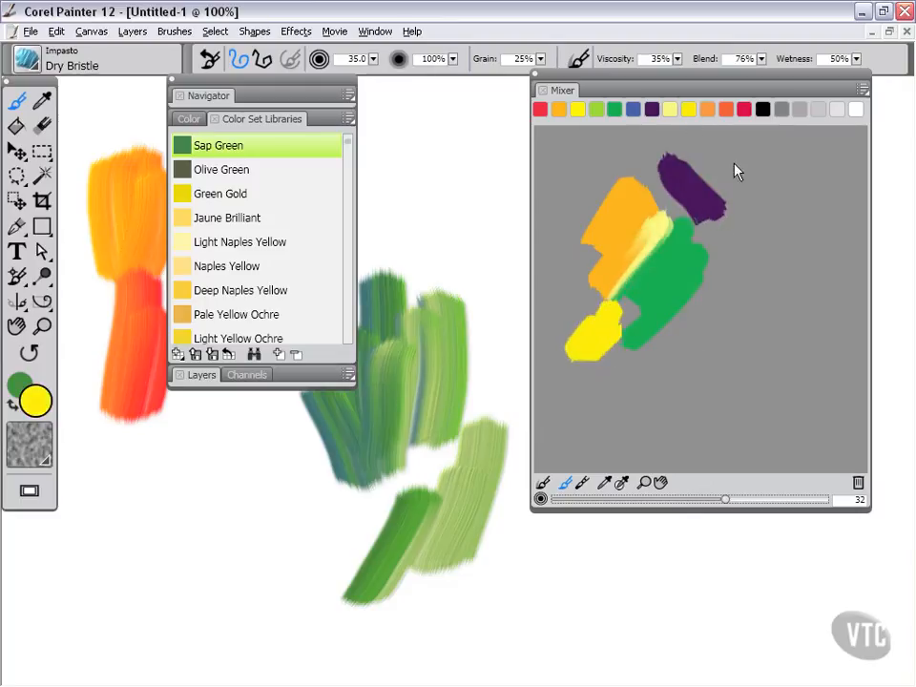
pyautogui.click(744, 111)
pyautogui.moveTo(750, 208); pyautogui.dragTo(718, 270)
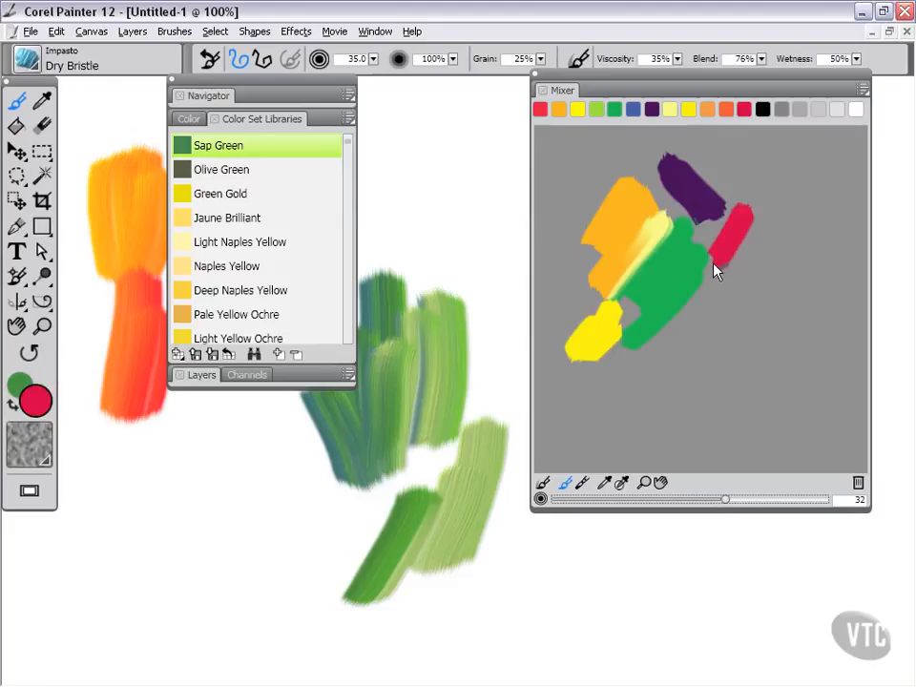
# Step: Blend all the colors on the mixer pad into one another with the Mix Color tool
pyautogui.click(582, 482)
pyautogui.moveTo(697, 201)
pyautogui.mouseDown()
pyautogui.moveTo(660, 249)
pyautogui.moveTo(689, 195)
pyautogui.moveTo(662, 201)
pyautogui.moveTo(625, 162)
pyautogui.moveTo(620, 226)
pyautogui.moveTo(665, 160)
pyautogui.moveTo(591, 182)
pyautogui.moveTo(703, 165)
pyautogui.moveTo(674, 223)
pyautogui.moveTo(716, 226)
pyautogui.moveTo(734, 214)
pyautogui.moveTo(722, 221)
pyautogui.moveTo(692, 197)
pyautogui.moveTo(742, 209)
pyautogui.moveTo(712, 224)
pyautogui.moveTo(705, 297)
pyautogui.mouseUp()
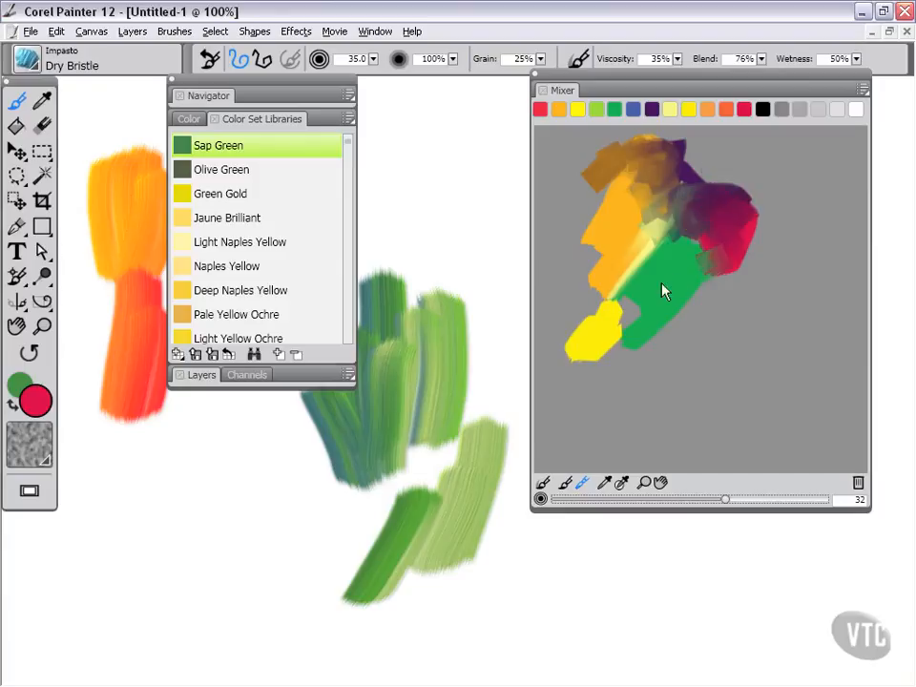
pyautogui.moveTo(674, 232)
pyautogui.mouseDown()
pyautogui.moveTo(713, 259)
pyautogui.moveTo(710, 229)
pyautogui.moveTo(706, 271)
pyautogui.moveTo(743, 233)
pyautogui.moveTo(668, 292)
pyautogui.moveTo(649, 263)
pyautogui.moveTo(659, 305)
pyautogui.moveTo(618, 363)
pyautogui.mouseUp()
pyautogui.moveTo(651, 245)
pyautogui.mouseDown()
pyautogui.moveTo(619, 300)
pyautogui.moveTo(586, 331)
pyautogui.moveTo(610, 327)
pyautogui.moveTo(606, 350)
pyautogui.moveTo(681, 336)
pyautogui.moveTo(634, 335)
pyautogui.moveTo(615, 315)
pyautogui.moveTo(590, 325)
pyautogui.moveTo(595, 257)
pyautogui.moveTo(577, 266)
pyautogui.moveTo(586, 250)
pyautogui.moveTo(562, 350)
pyautogui.moveTo(585, 345)
pyautogui.moveTo(569, 265)
pyautogui.moveTo(614, 186)
pyautogui.moveTo(614, 165)
pyautogui.moveTo(625, 207)
pyautogui.moveTo(643, 214)
pyautogui.moveTo(668, 148)
pyautogui.moveTo(704, 174)
pyautogui.moveTo(675, 227)
pyautogui.moveTo(749, 201)
pyautogui.moveTo(762, 234)
pyautogui.moveTo(731, 297)
pyautogui.moveTo(694, 249)
pyautogui.moveTo(675, 276)
pyautogui.moveTo(689, 242)
pyautogui.moveTo(734, 254)
pyautogui.moveTo(697, 297)
pyautogui.moveTo(673, 296)
pyautogui.moveTo(709, 243)
pyautogui.moveTo(704, 310)
pyautogui.moveTo(666, 335)
pyautogui.moveTo(695, 351)
pyautogui.moveTo(649, 340)
pyautogui.moveTo(648, 356)
pyautogui.moveTo(612, 379)
pyautogui.mouseUp()
pyautogui.moveTo(674, 360)
pyautogui.mouseDown()
pyautogui.moveTo(583, 366)
pyautogui.moveTo(699, 355)
pyautogui.moveTo(734, 267)
pyautogui.moveTo(769, 265)
pyautogui.moveTo(761, 238)
pyautogui.moveTo(710, 284)
pyautogui.moveTo(763, 279)
pyautogui.moveTo(710, 365)
pyautogui.moveTo(699, 351)
pyautogui.moveTo(602, 391)
pyautogui.moveTo(689, 391)
pyautogui.moveTo(762, 338)
pyautogui.moveTo(754, 345)
pyautogui.moveTo(756, 286)
pyautogui.moveTo(722, 386)
pyautogui.moveTo(646, 399)
pyautogui.moveTo(719, 412)
pyautogui.moveTo(763, 368)
pyautogui.moveTo(599, 409)
pyautogui.moveTo(785, 366)
pyautogui.moveTo(770, 285)
pyautogui.moveTo(750, 267)
pyautogui.moveTo(735, 201)
pyautogui.moveTo(755, 177)
pyautogui.moveTo(719, 172)
pyautogui.mouseUp()
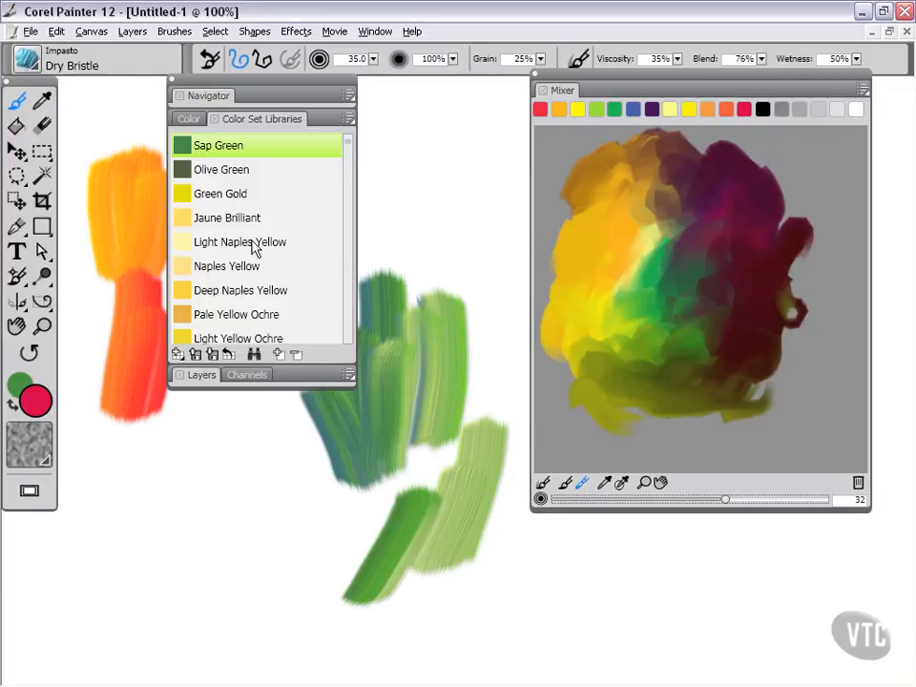
pyautogui.click(191, 118)
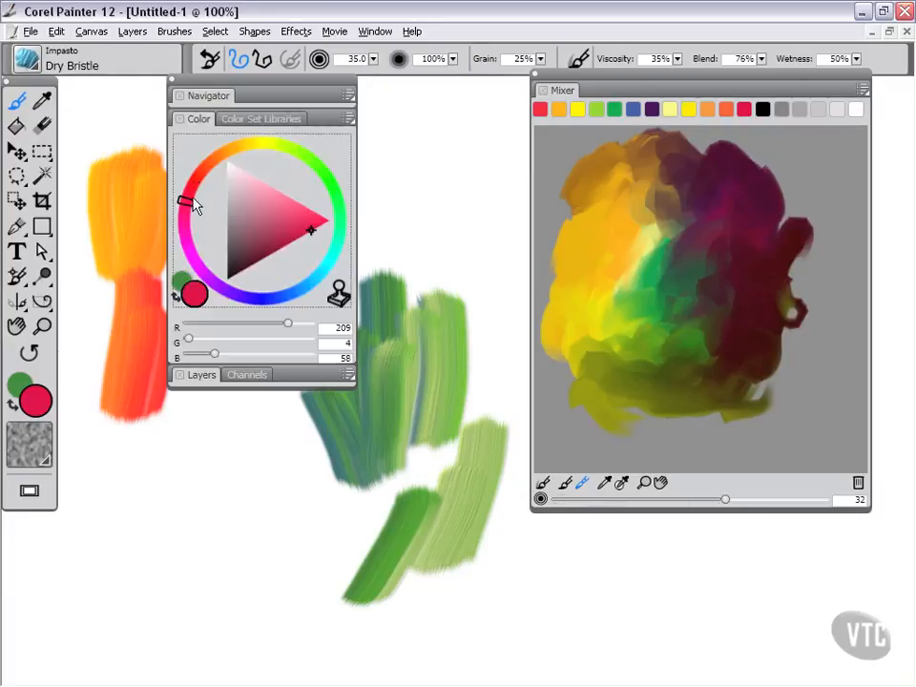
pyautogui.click(250, 119)
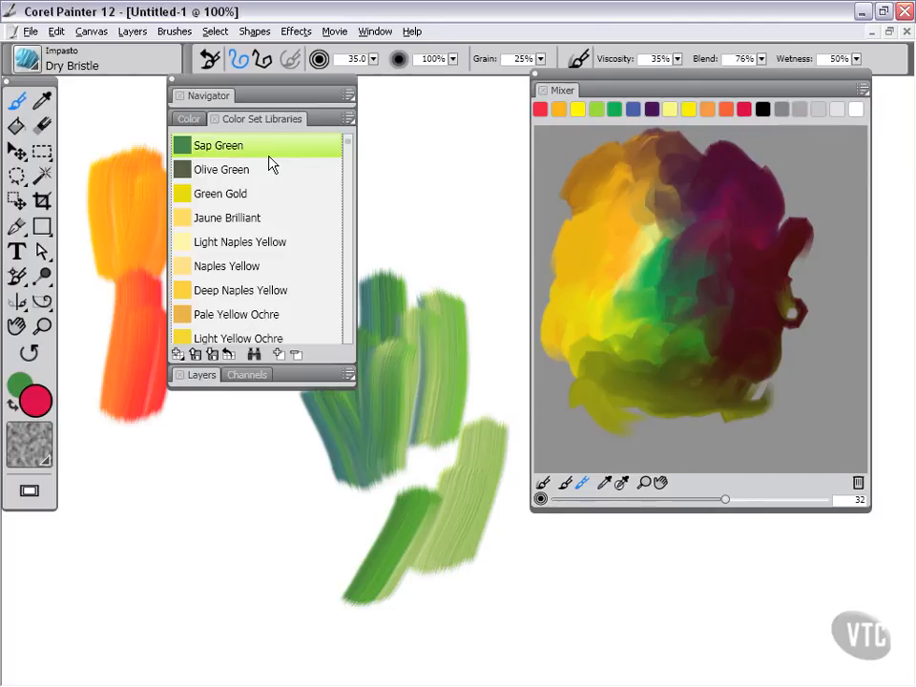
pyautogui.click(348, 119)
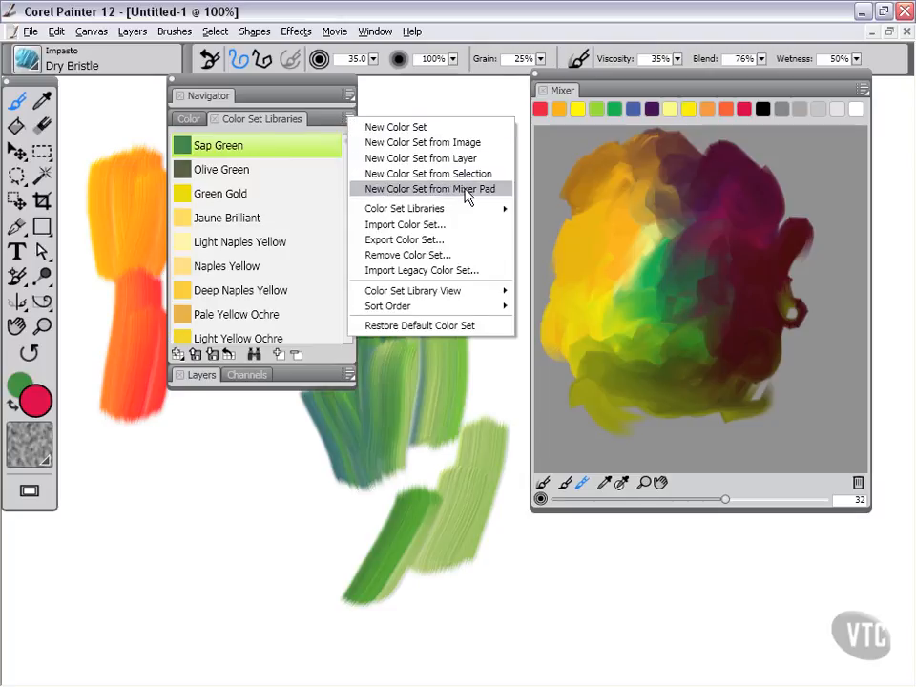
pyautogui.click(863, 89)
pyautogui.click(863, 89)
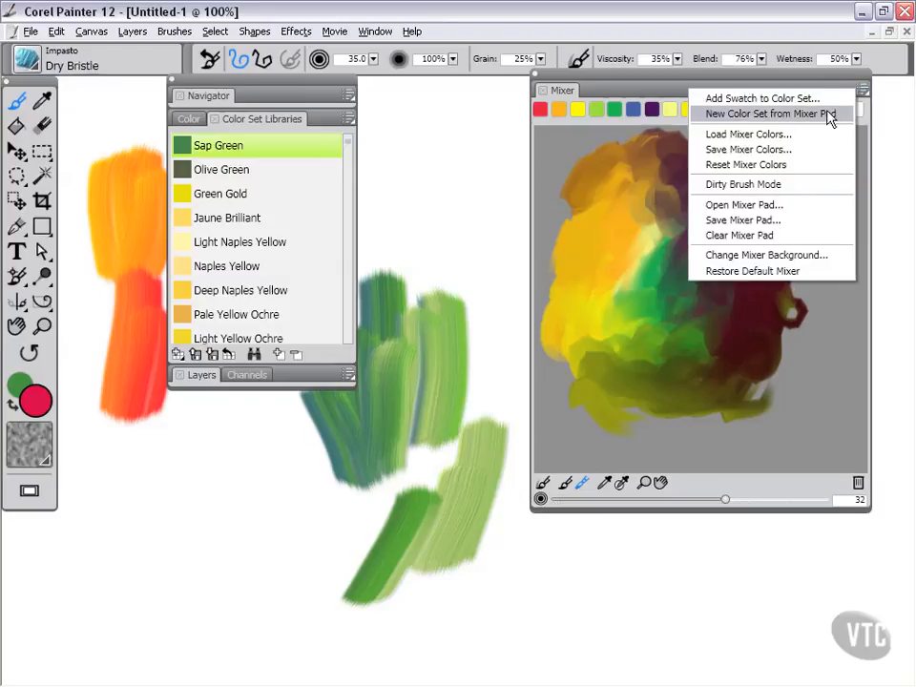
pyautogui.click(702, 78)
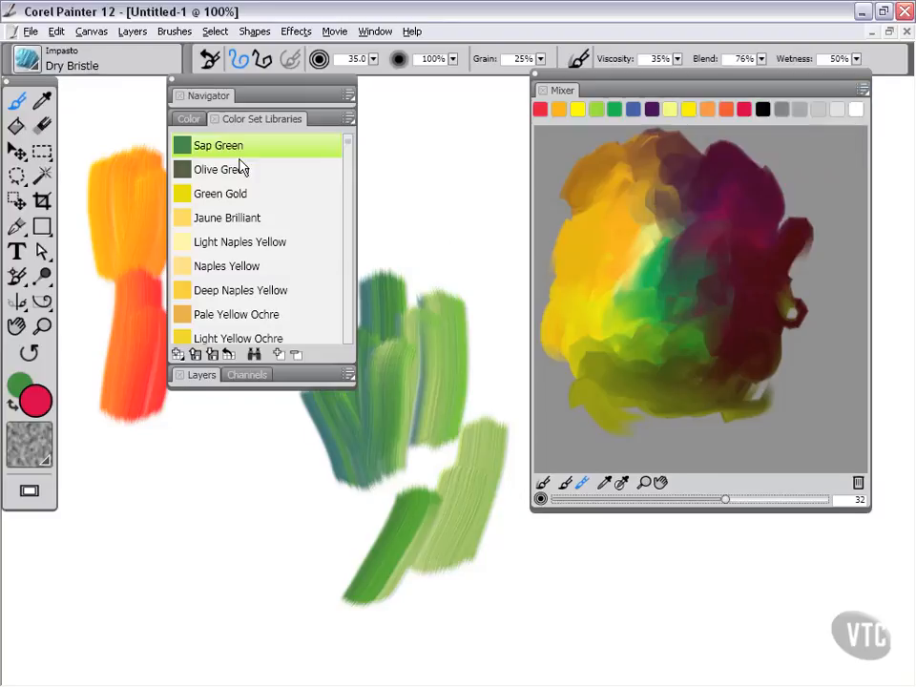
# Step: Hide the PANTONE(R) process coated library from the color set libraries
pyautogui.click(348, 118)
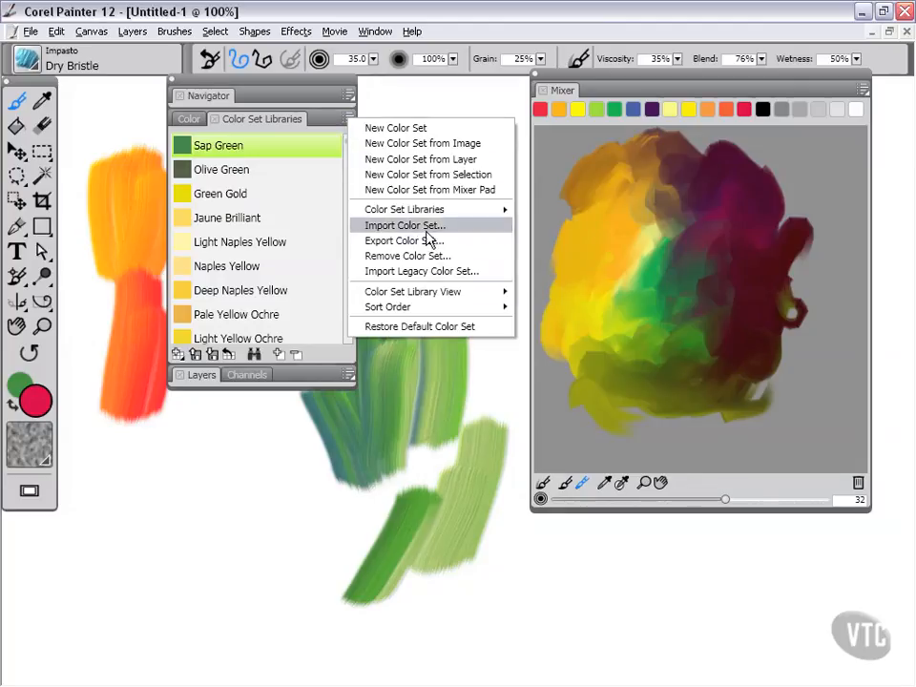
pyautogui.moveTo(424, 209)
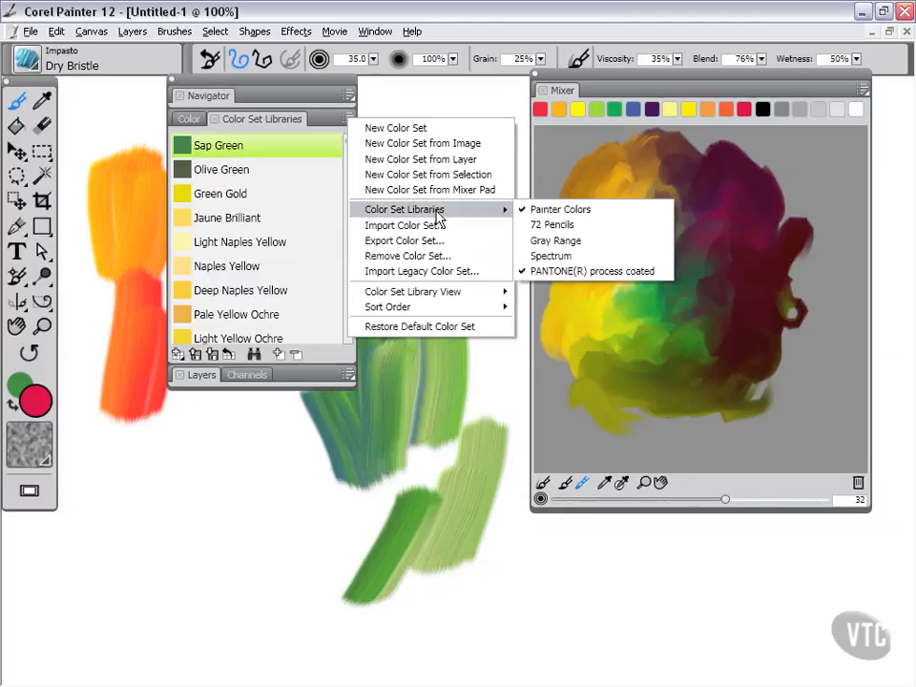
pyautogui.click(558, 271)
# Step: Display the color set library swatches in the Small view
pyautogui.click(348, 121)
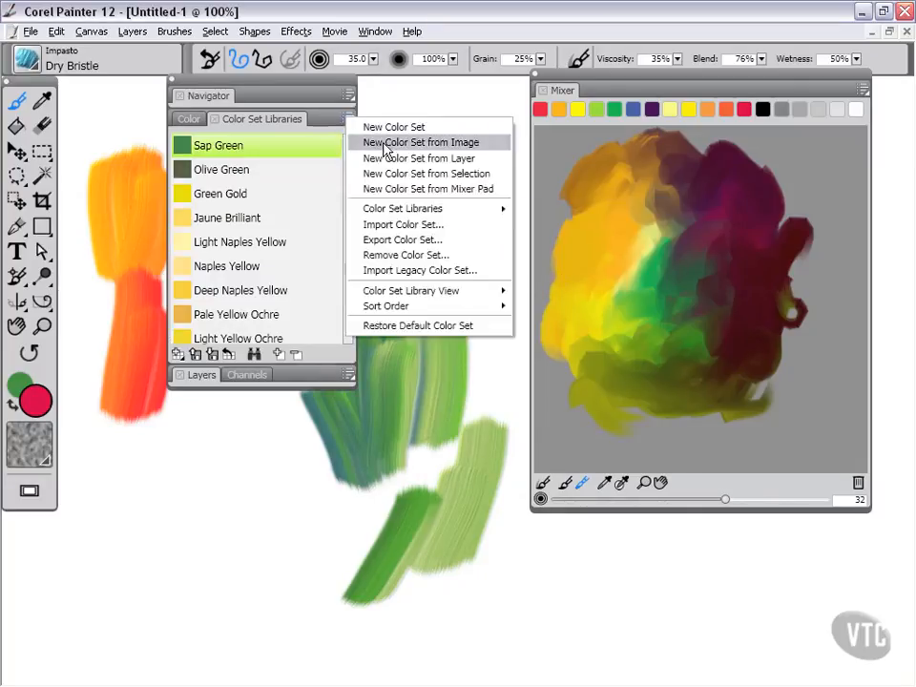
pyautogui.moveTo(488, 298)
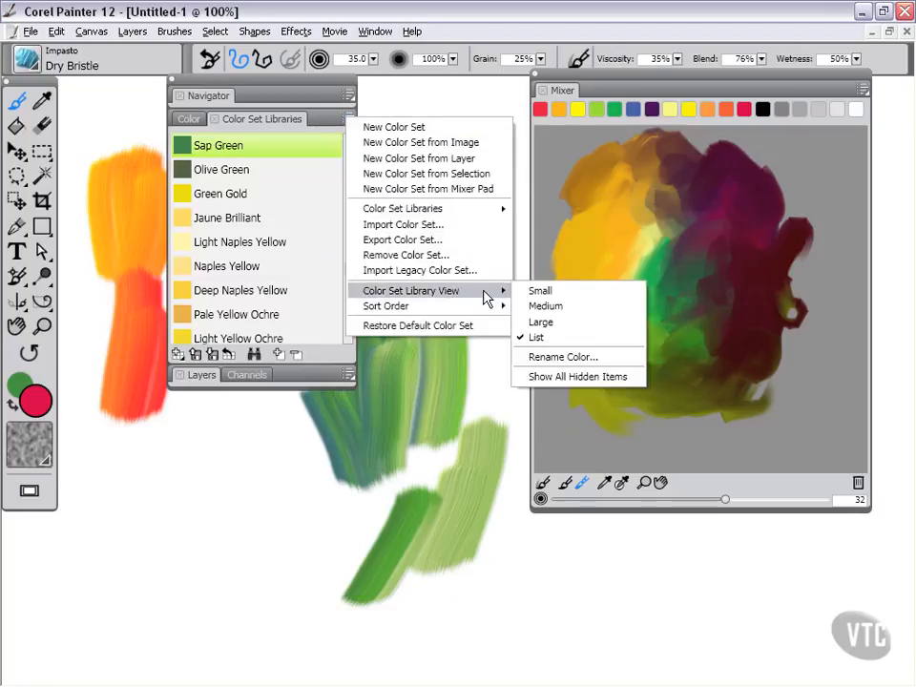
pyautogui.click(551, 293)
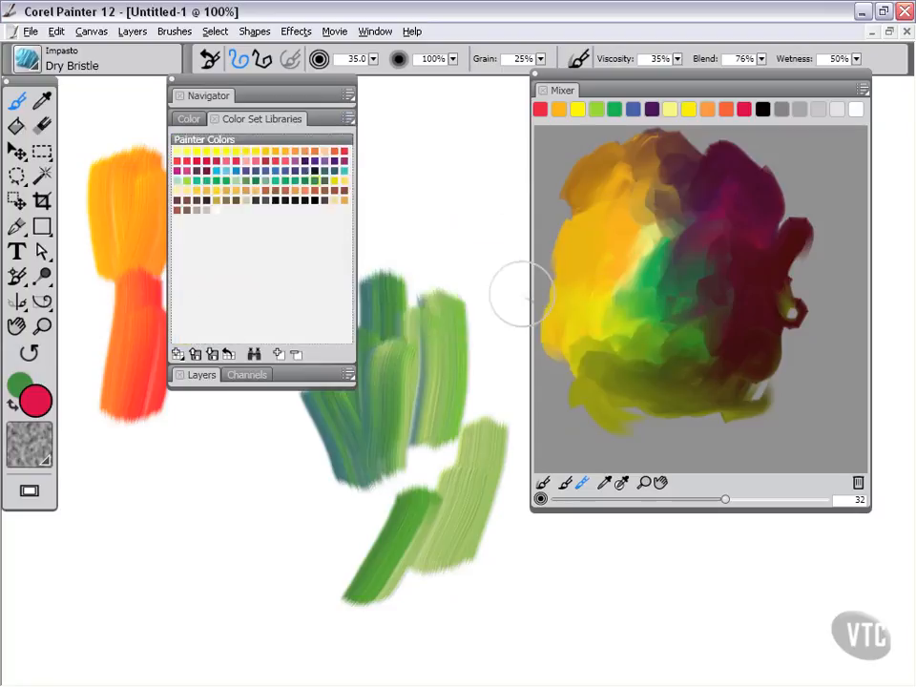
# Step: Hide the Painter Colors library so that no color set is displayed
pyautogui.click(349, 120)
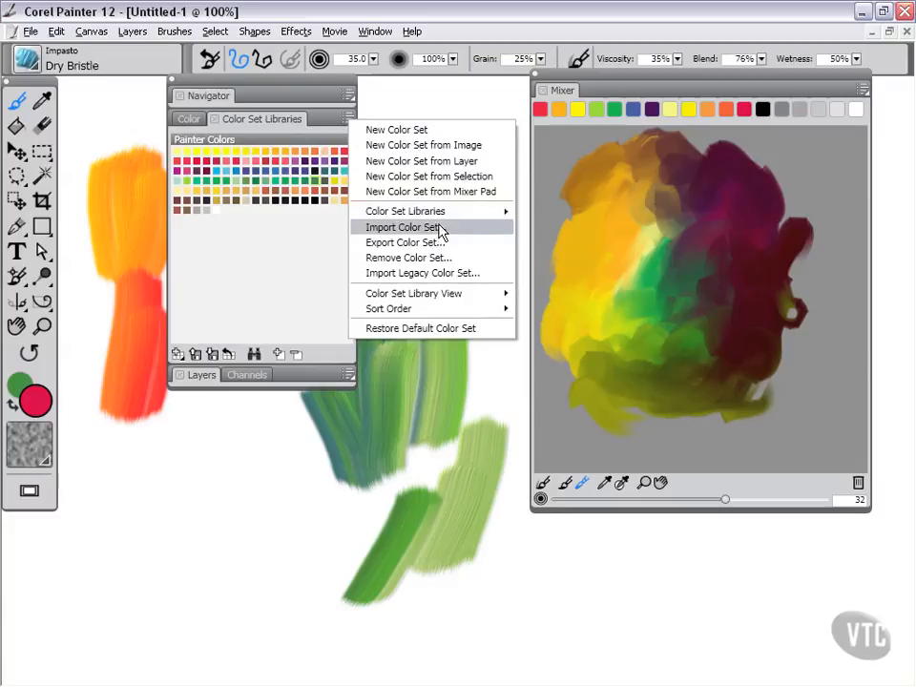
pyautogui.moveTo(483, 215)
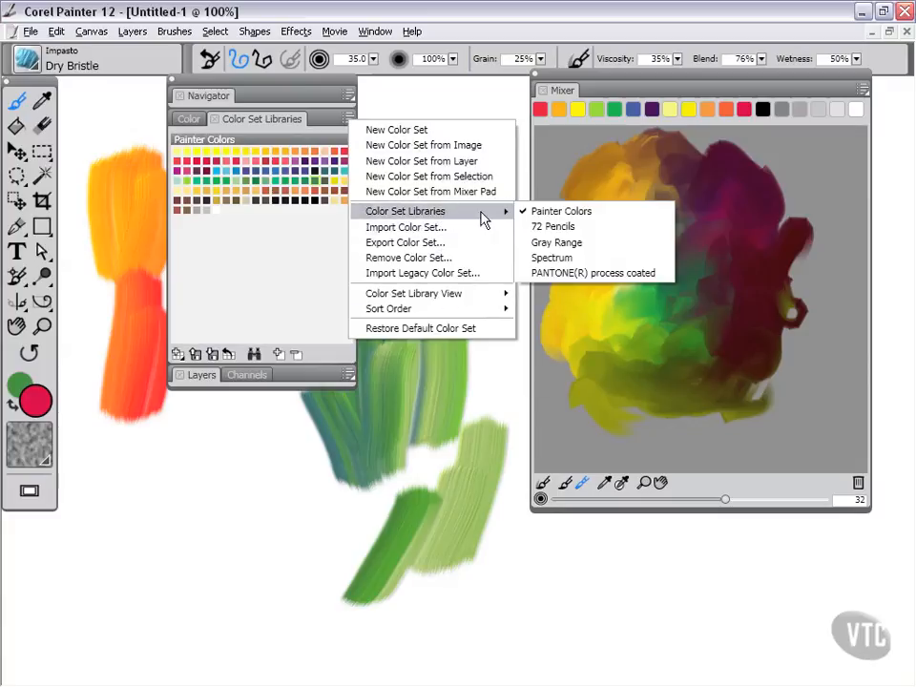
pyautogui.click(563, 217)
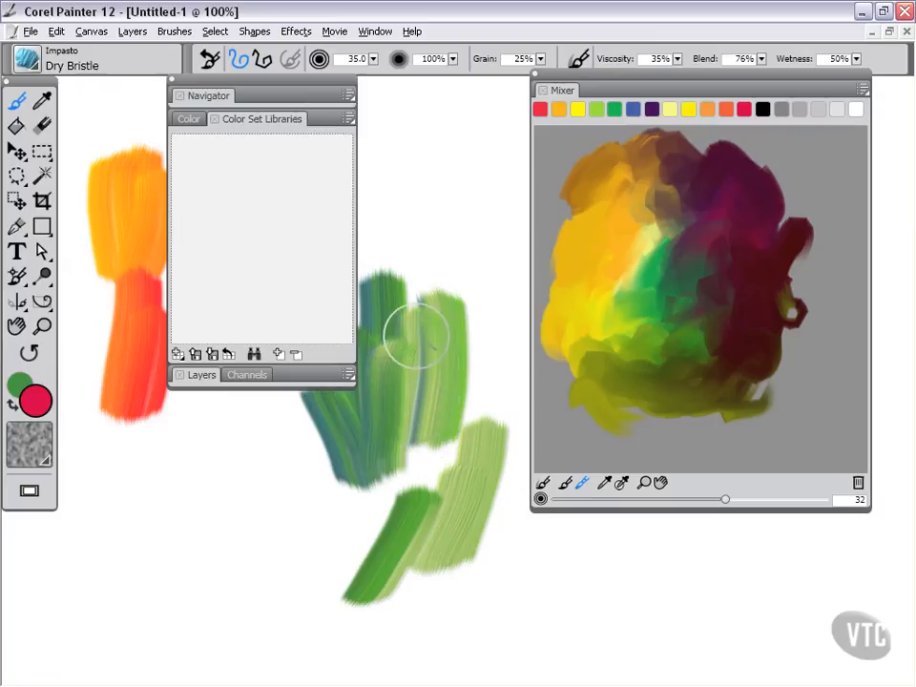
# Step: Create a new color set from the colors blended on the mixer pad
pyautogui.click(348, 120)
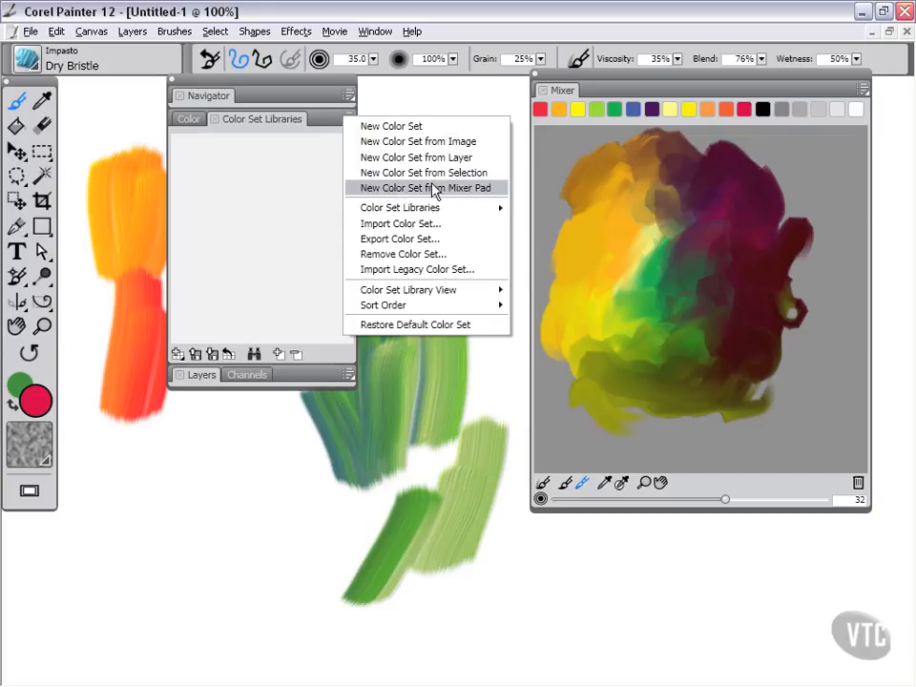
pyautogui.click(861, 91)
pyautogui.click(862, 90)
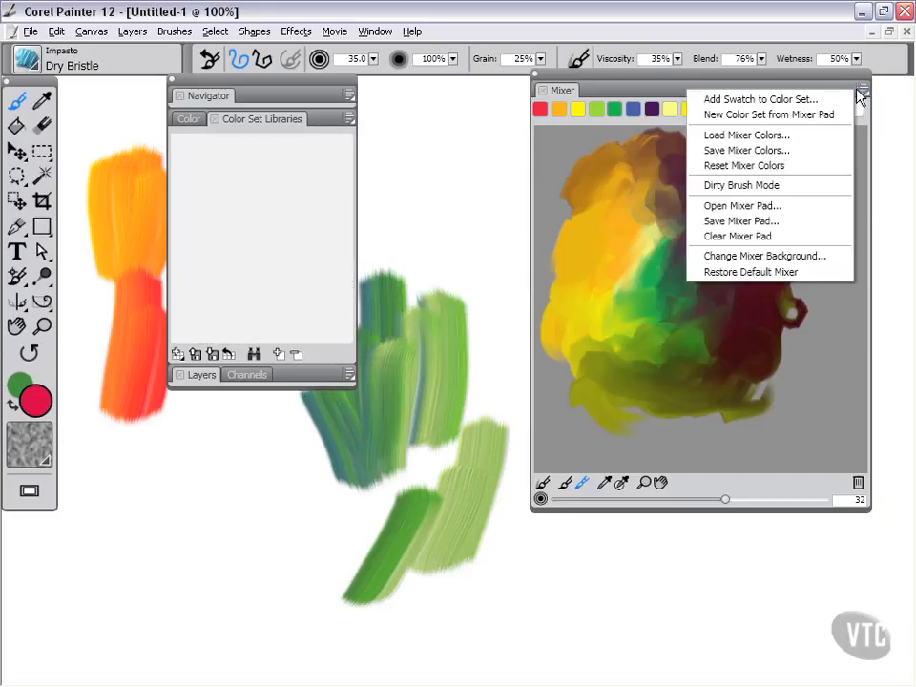
pyautogui.click(787, 117)
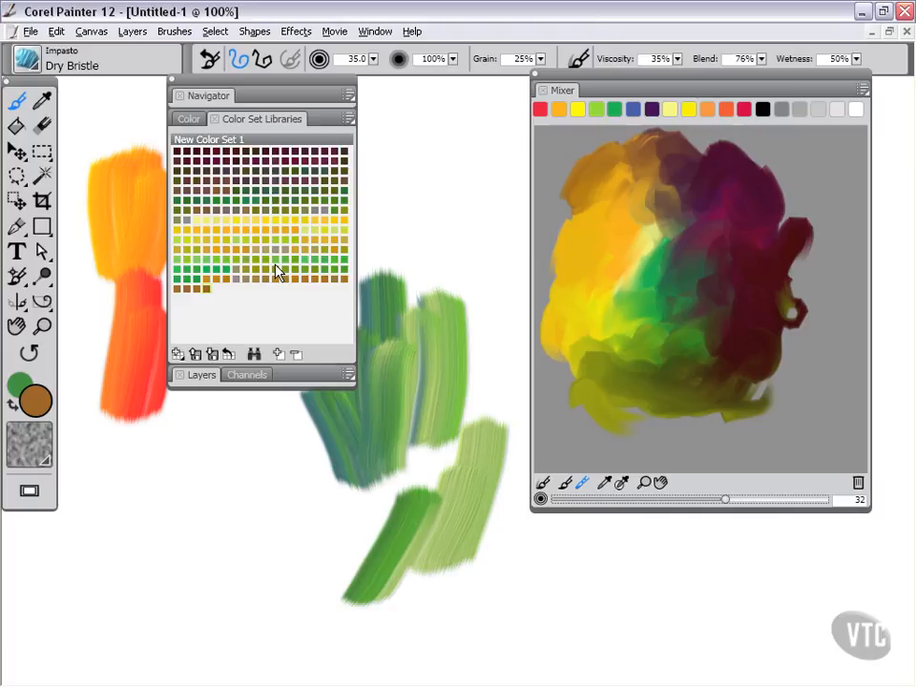
pyautogui.click(861, 90)
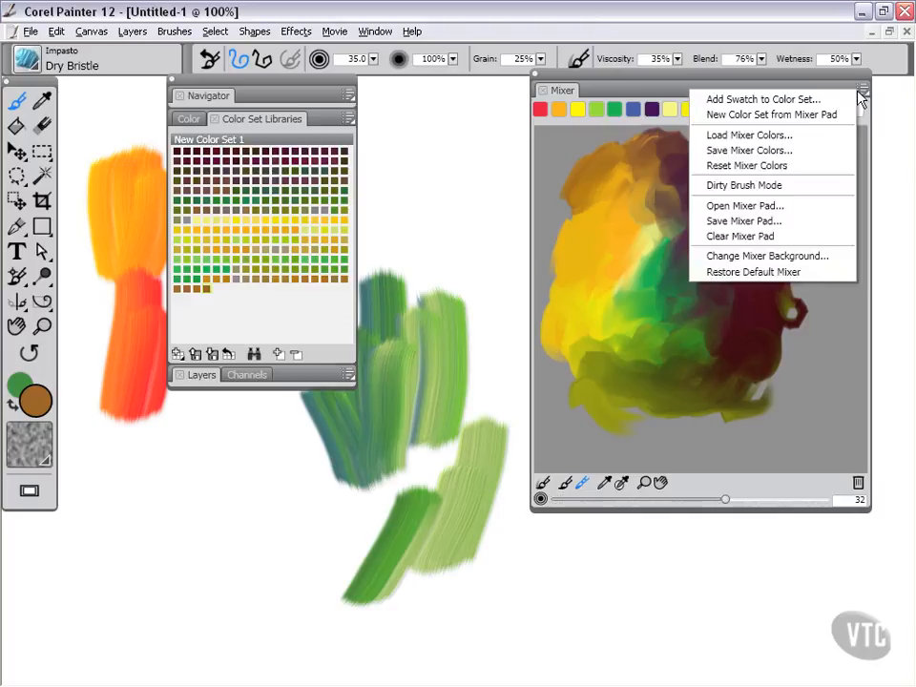
pyautogui.click(784, 84)
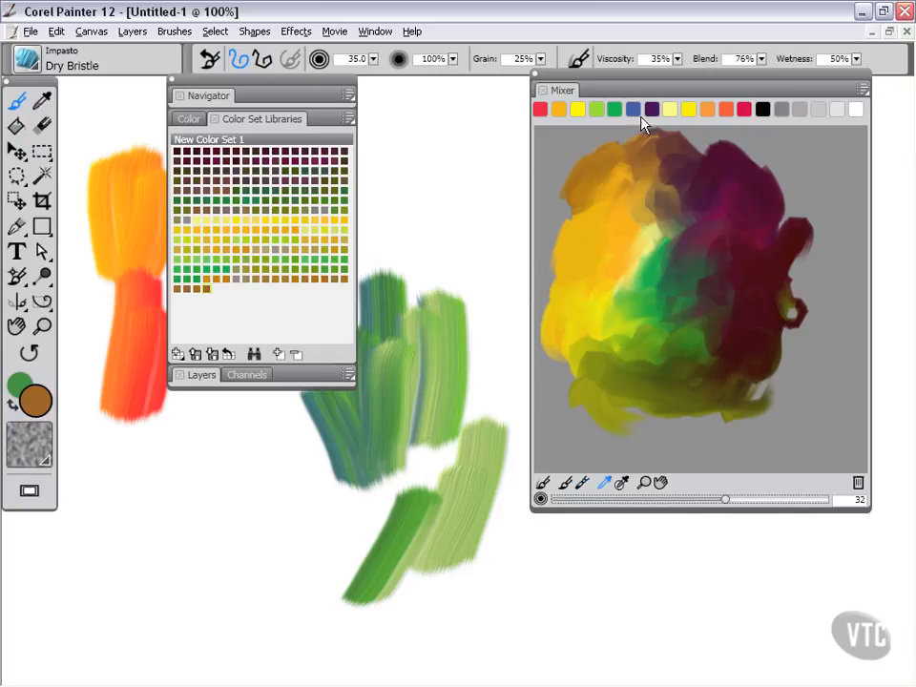
# Step: Pick the orange-red mixer swatch and add it to New Color Set 1
pyautogui.click(725, 111)
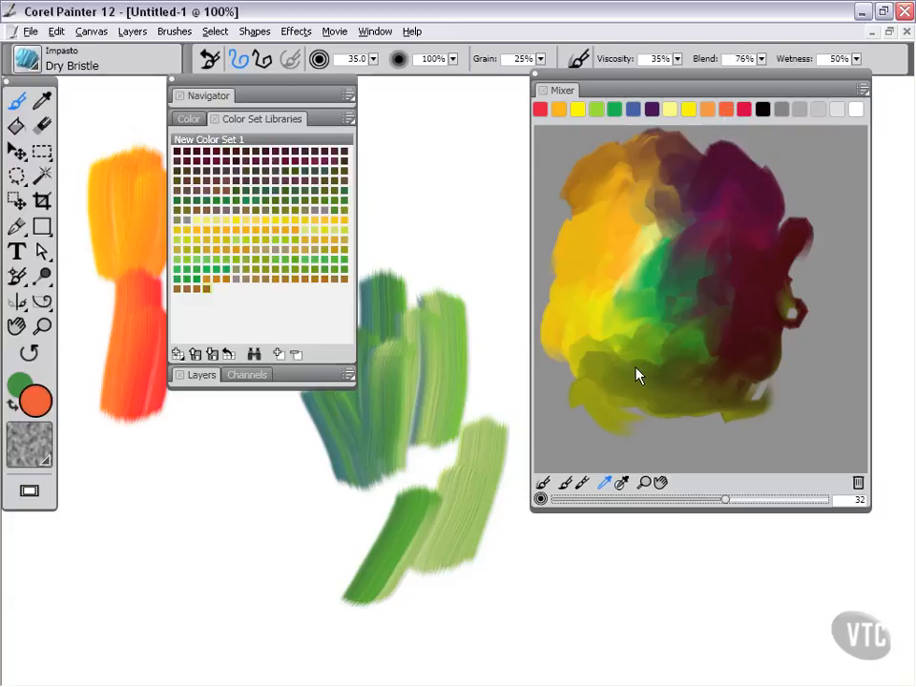
pyautogui.click(278, 353)
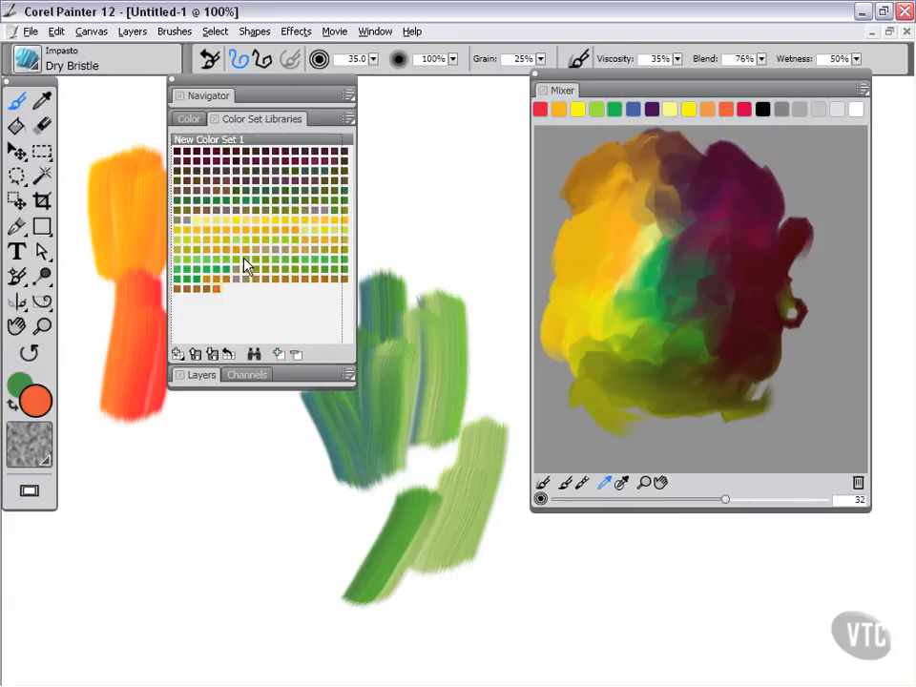
pyautogui.click(862, 89)
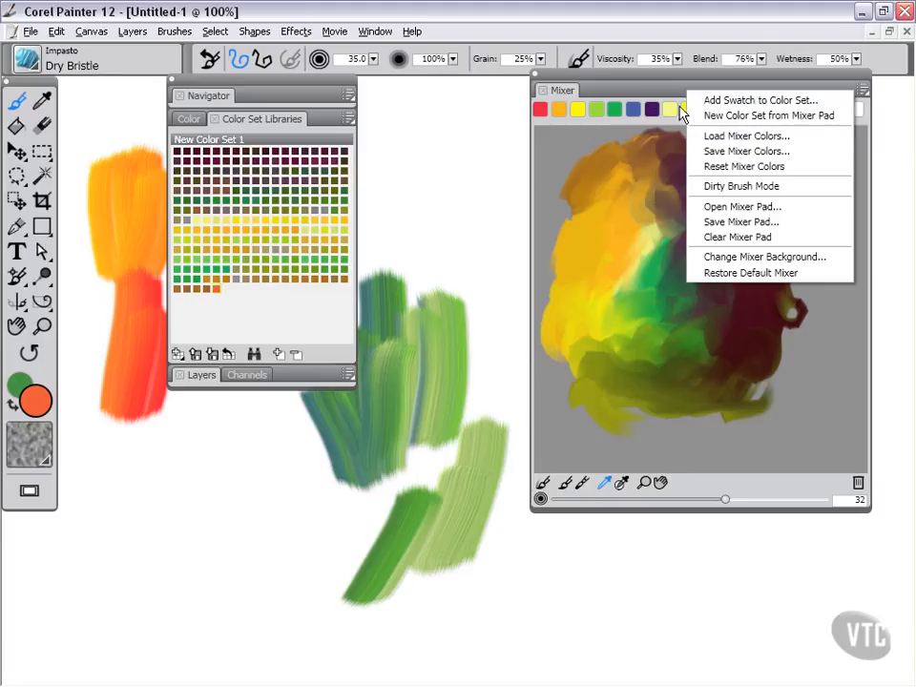
pyautogui.click(654, 84)
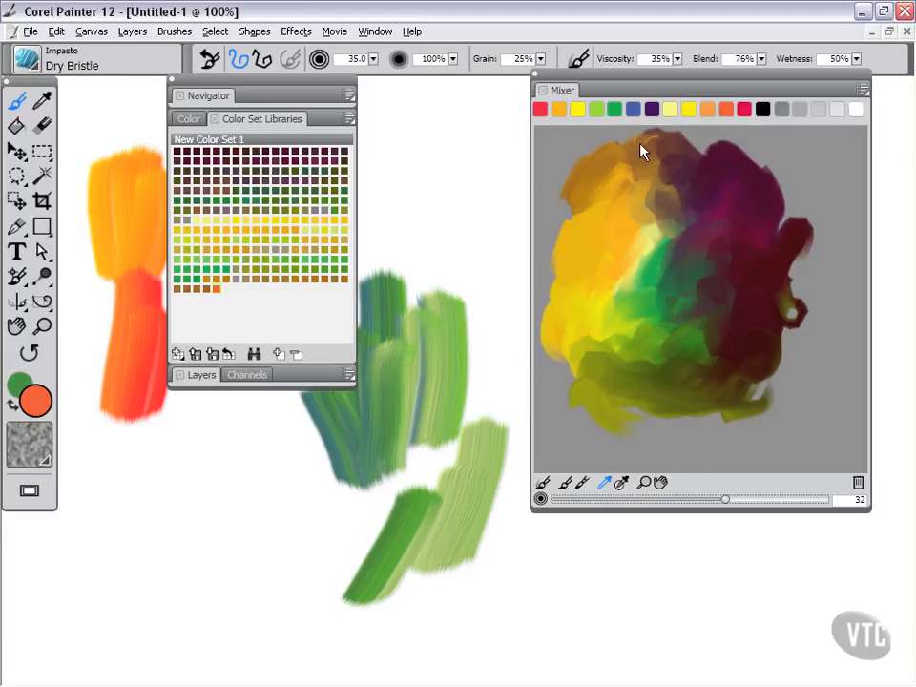
pyautogui.click(862, 88)
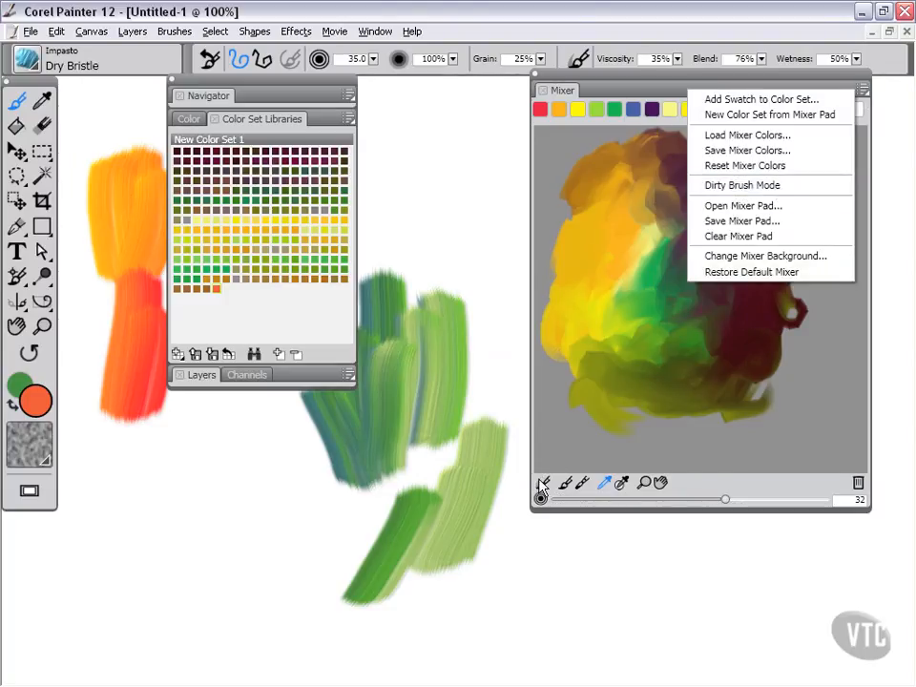
pyautogui.click(647, 93)
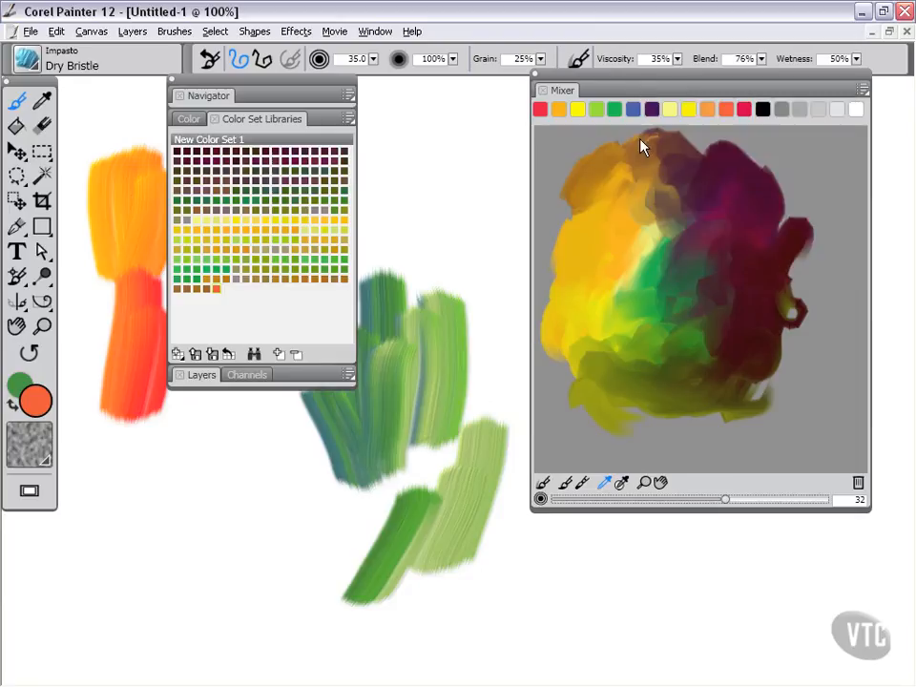